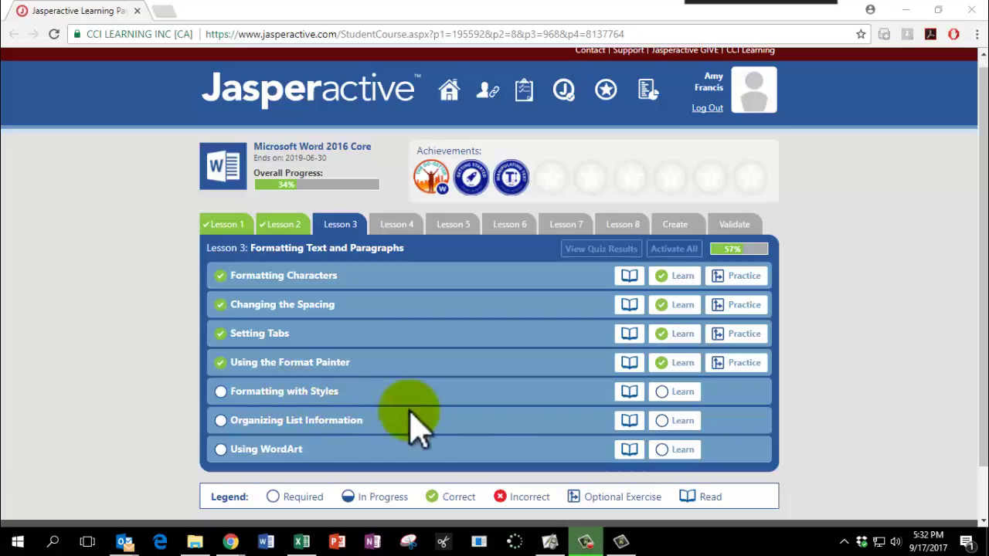
# Step: Start the Formatting with Styles Learn exercise in the Jasperactive Word 2016 course
pyautogui.click(672, 394)
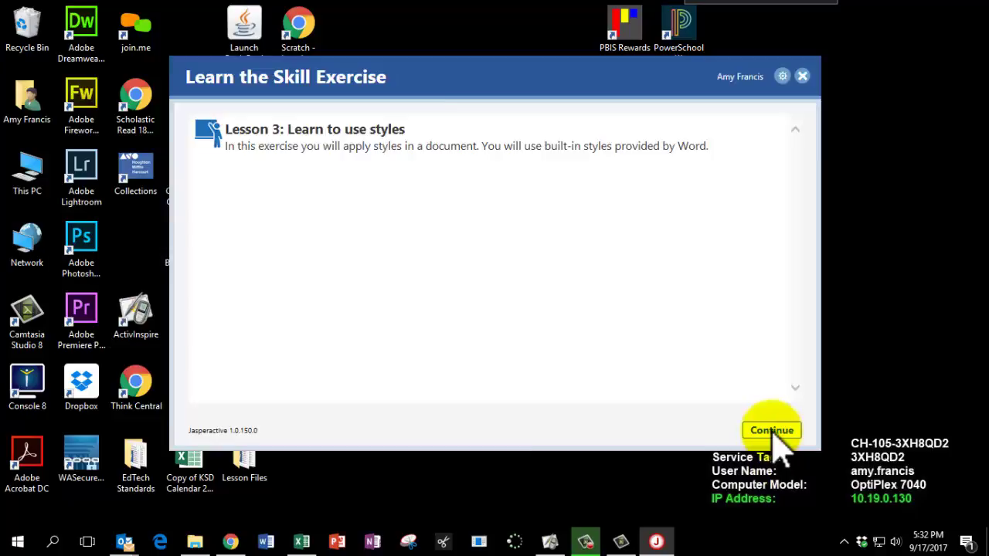
pyautogui.click(774, 437)
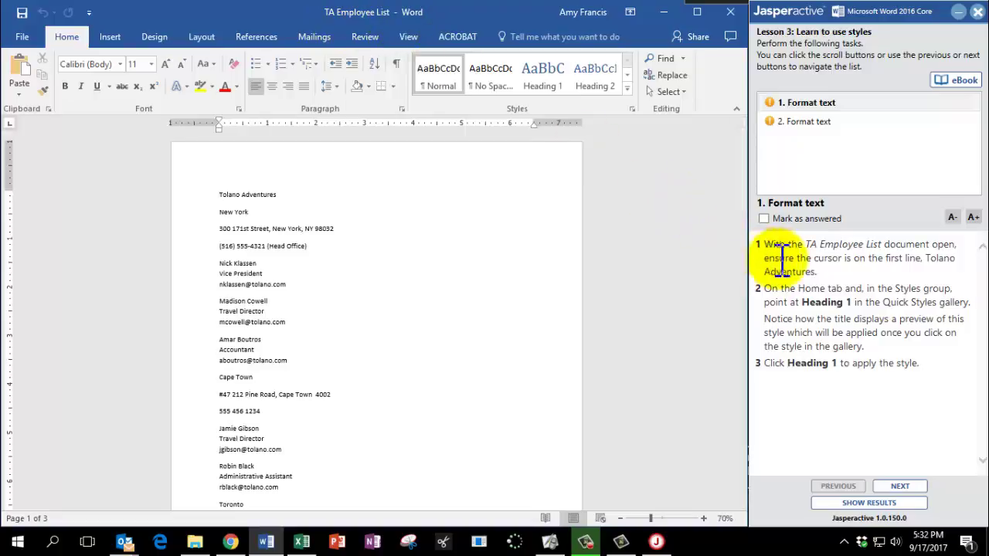
pyautogui.moveTo(219, 194)
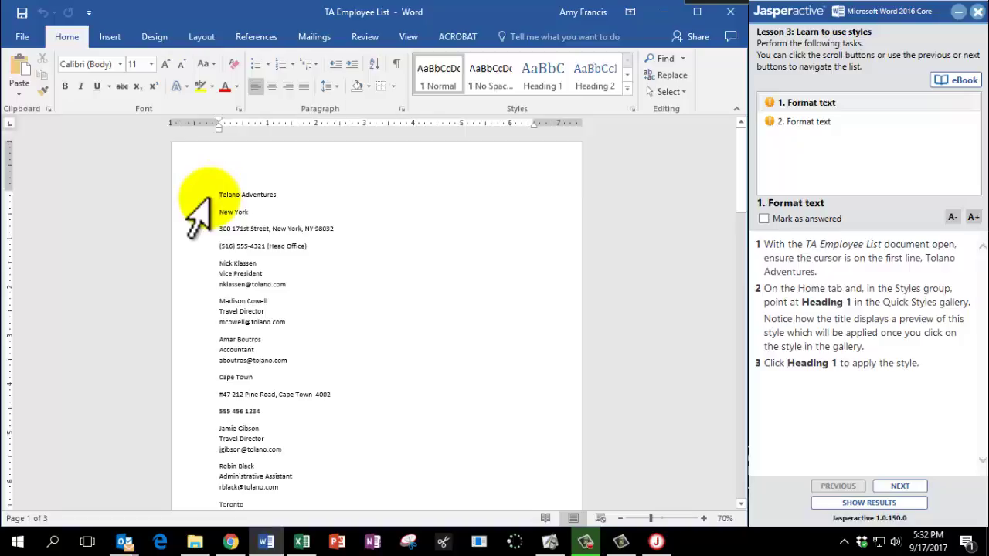
# Step: Apply Heading 1 to the Tolano Adventures title and mark the task answered
pyautogui.scroll(2, 221, 204)
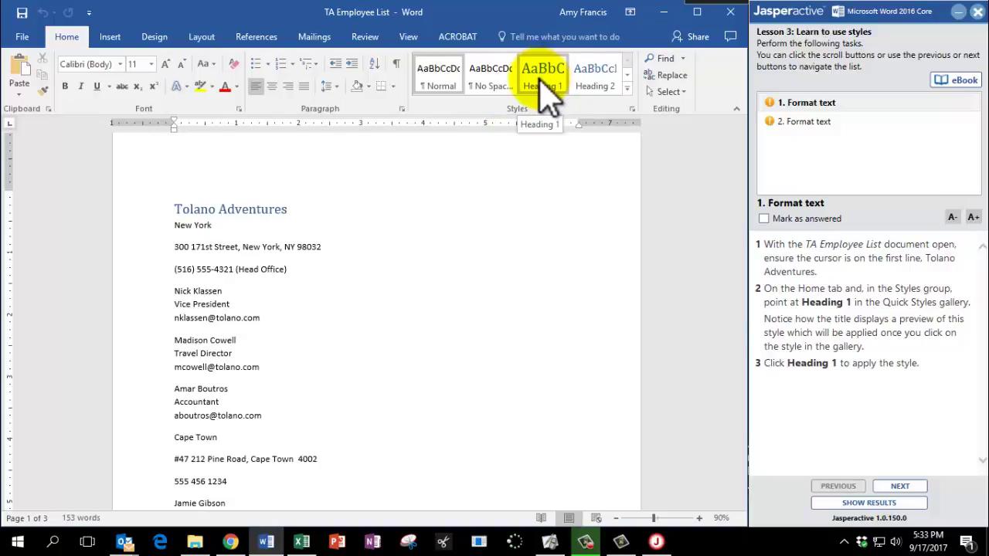
pyautogui.click(542, 68)
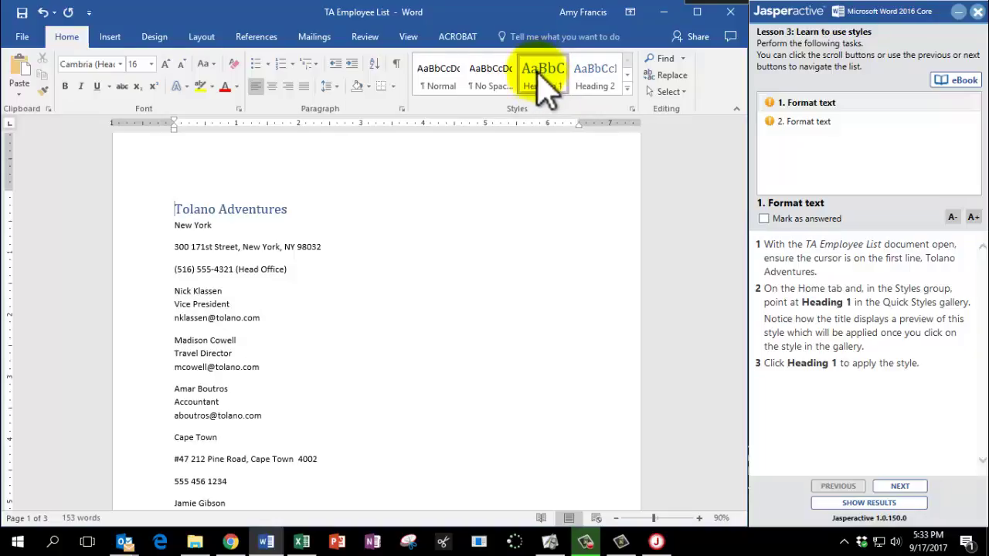
pyautogui.click(763, 219)
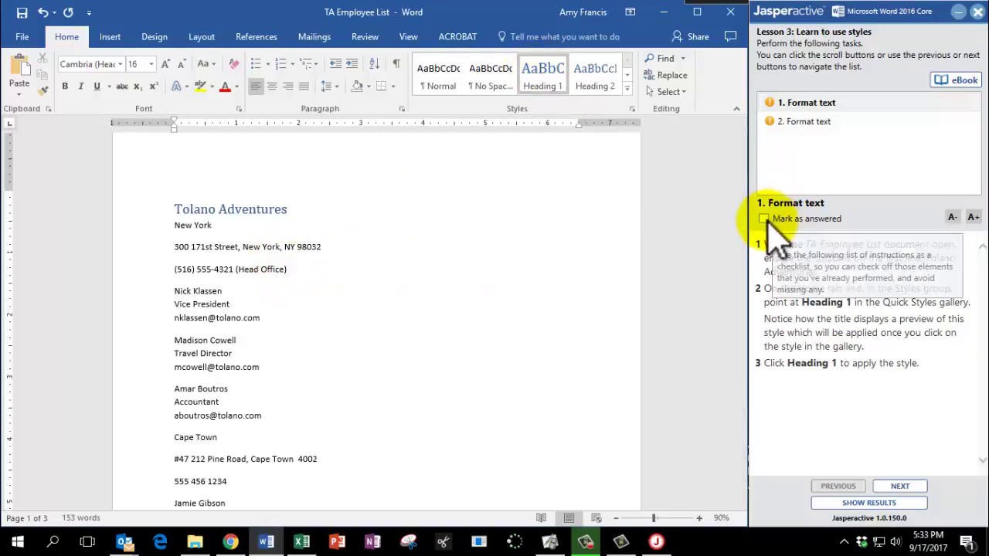
# Step: Move to the next task and style the New York and Cape Town lines as Heading 2
pyautogui.click(904, 487)
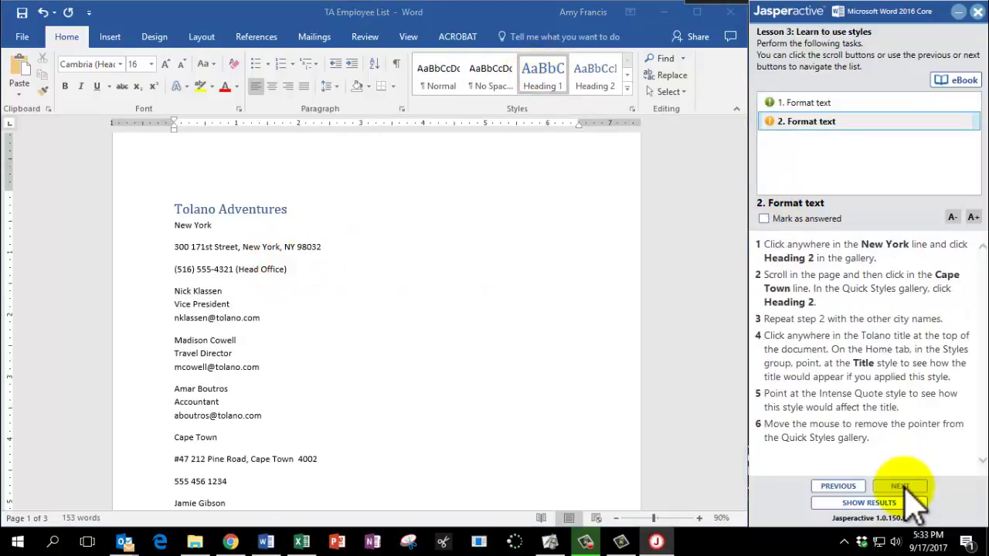
pyautogui.click(177, 226)
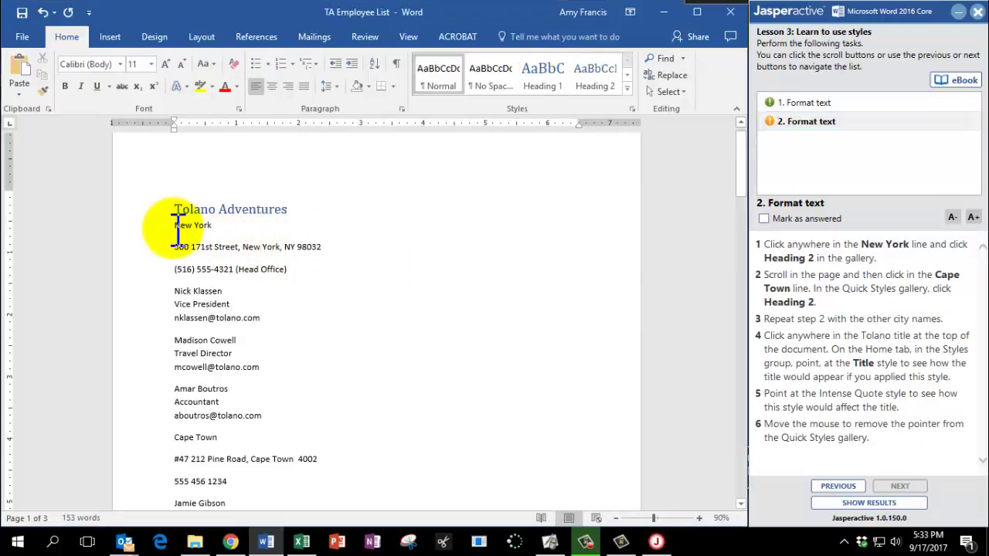
pyautogui.click(594, 86)
pyautogui.click(596, 86)
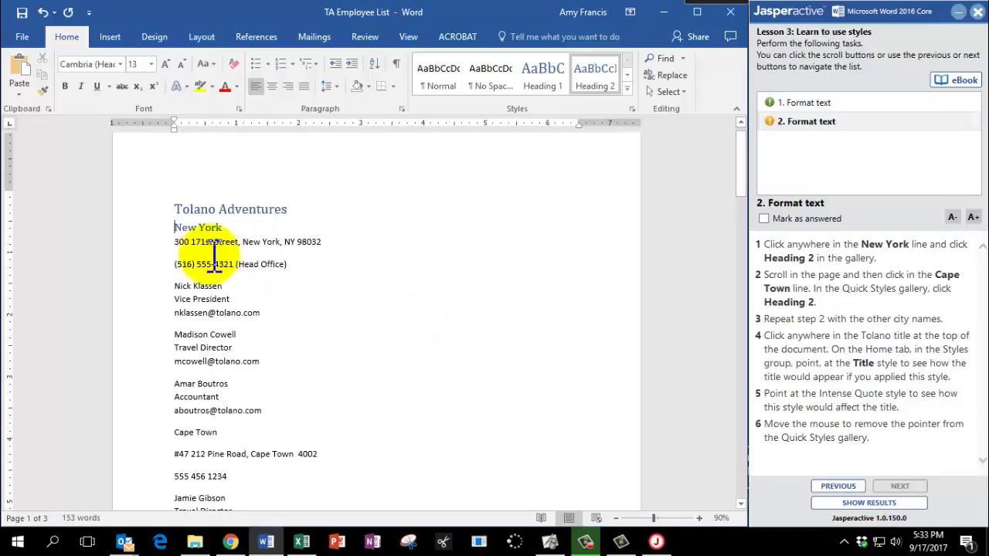
pyautogui.scroll(-1, 204, 329)
pyautogui.scroll(-1, 205, 329)
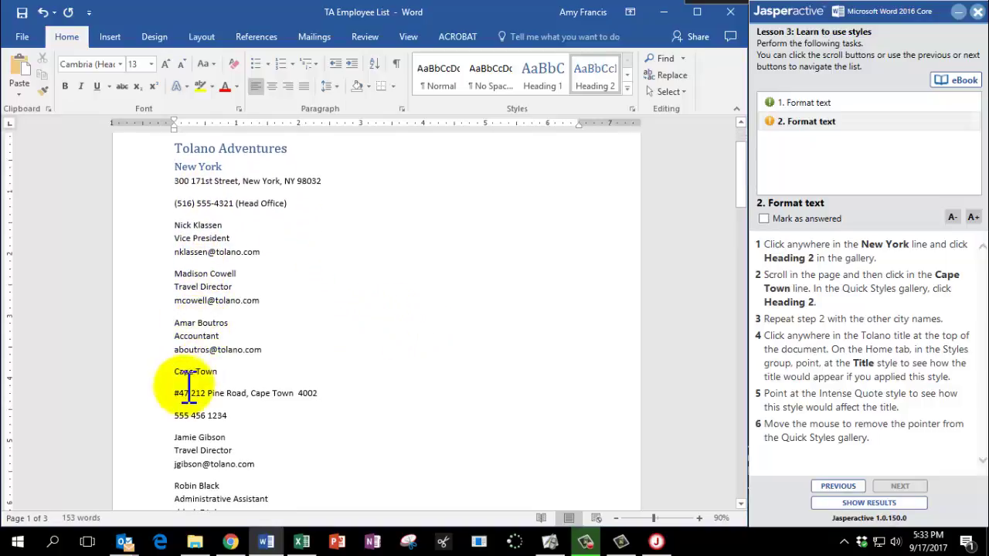
pyautogui.click(179, 374)
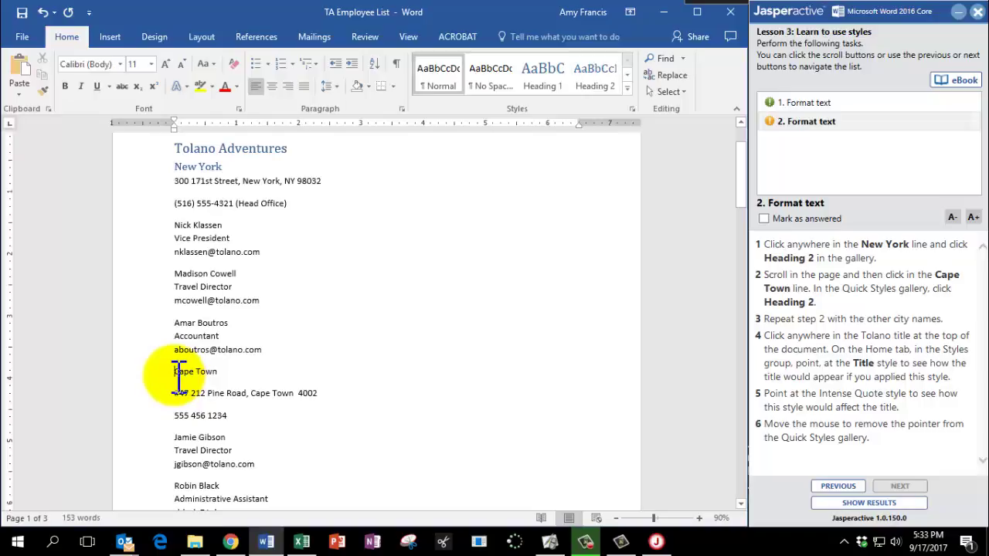
pyautogui.click(599, 89)
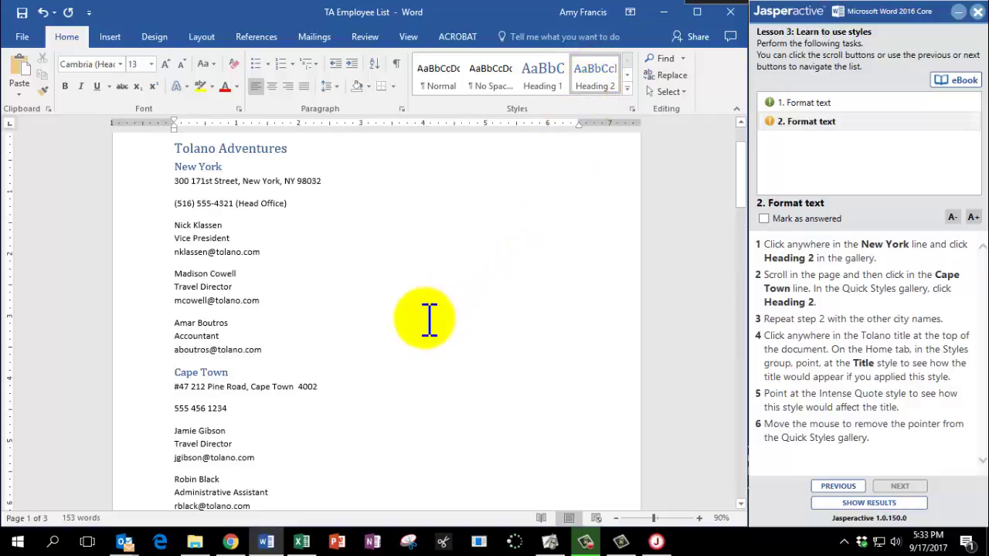
# Step: Apply Heading 2 to the Toronto and London city lines
pyautogui.scroll(-1, 423, 318)
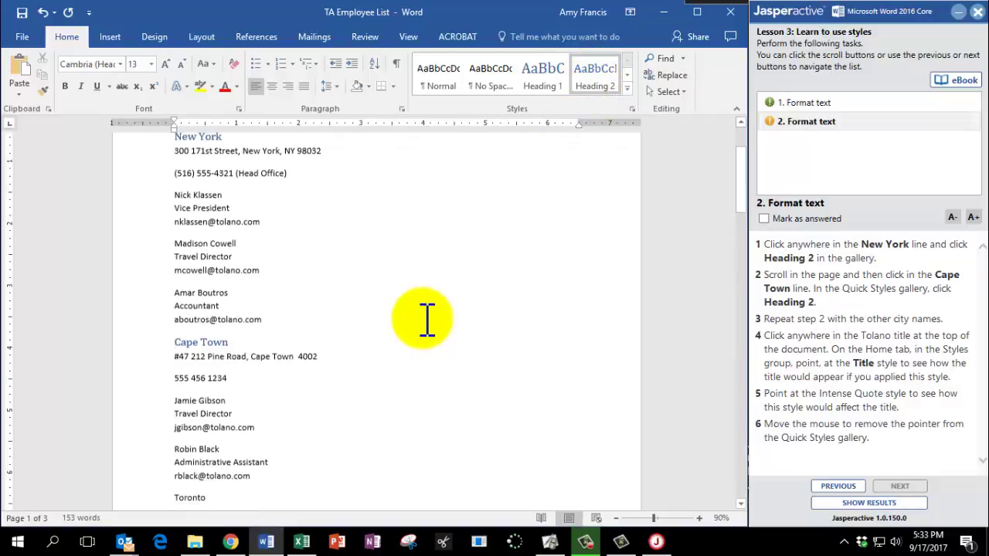
pyautogui.scroll(-1, 170, 278)
pyautogui.scroll(-1, 188, 309)
pyautogui.scroll(-2, 182, 317)
pyautogui.scroll(-1, 182, 317)
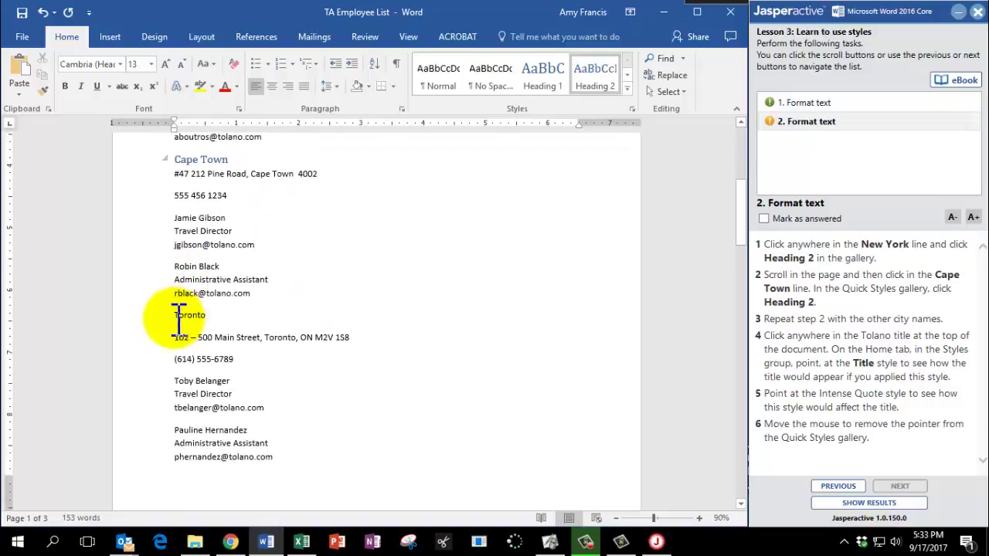
pyautogui.click(178, 316)
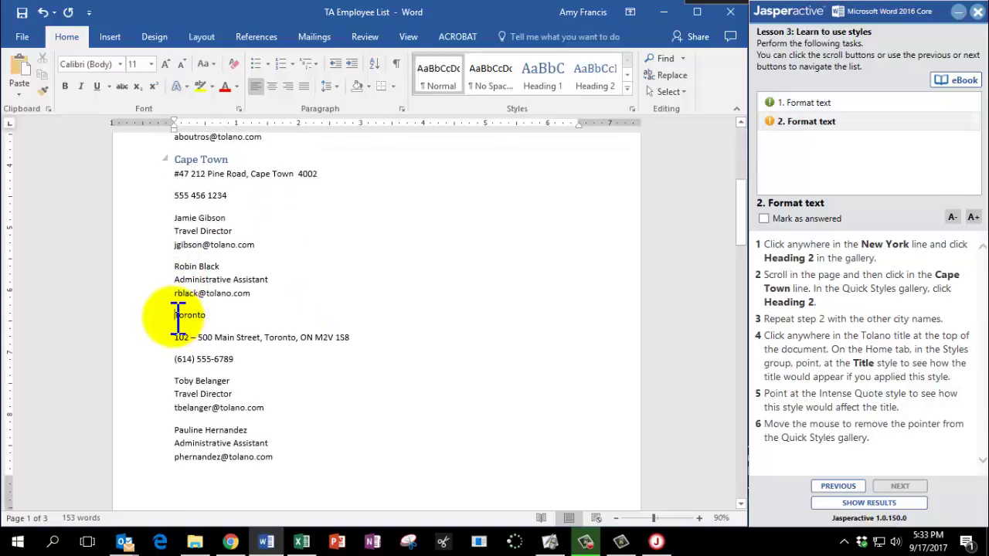
pyautogui.click(596, 77)
pyautogui.scroll(-1, 181, 316)
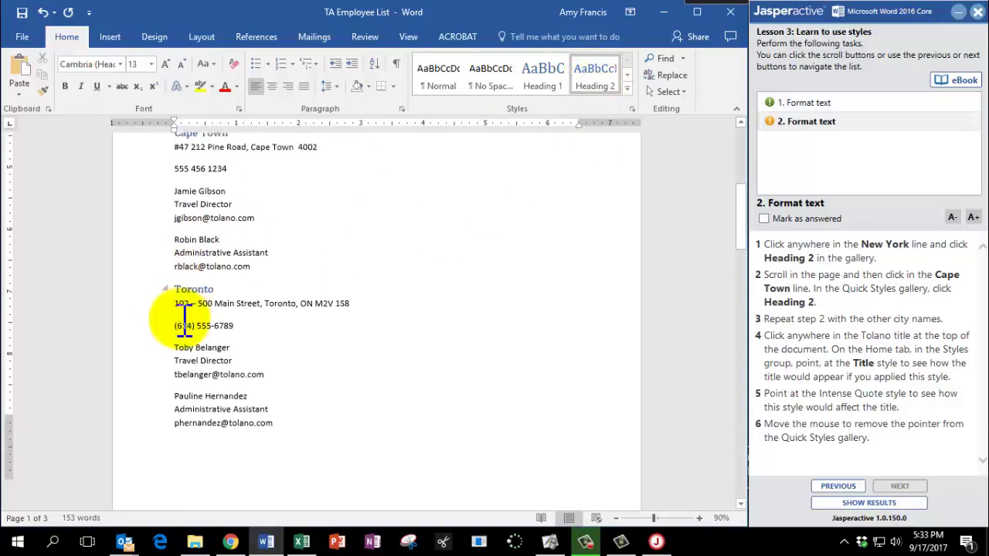
pyautogui.scroll(-1, 178, 315)
pyautogui.scroll(-3, 181, 315)
pyautogui.scroll(-1, 153, 387)
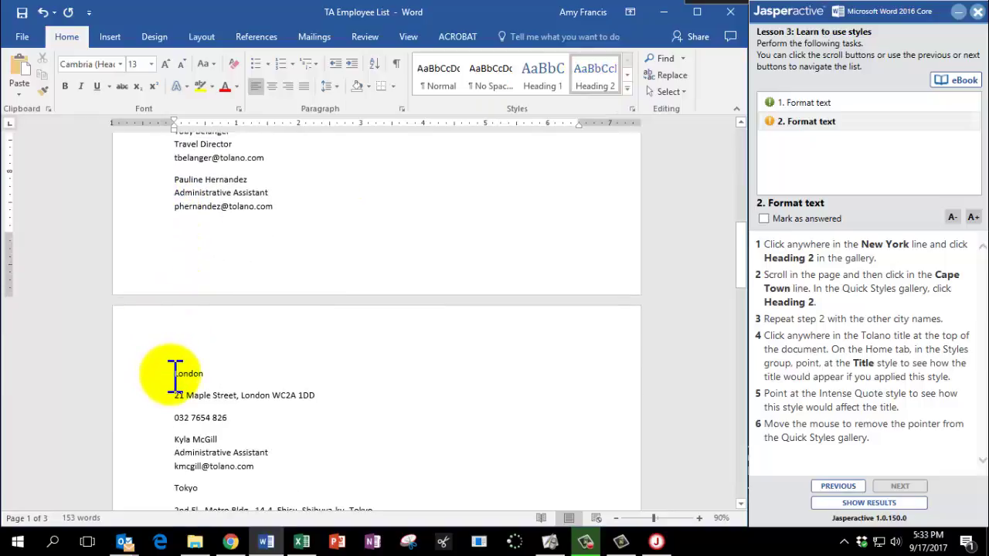
pyautogui.click(174, 375)
pyautogui.click(602, 75)
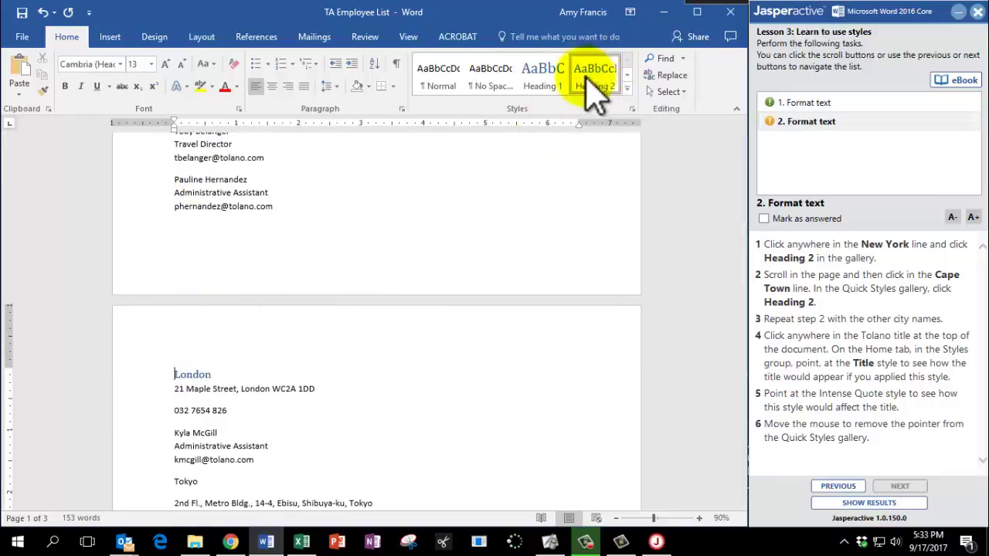
# Step: Apply Heading 2 to the Tokyo, Sydney and Seattle city lines
pyautogui.scroll(-2, 153, 368)
pyautogui.scroll(-1, 153, 375)
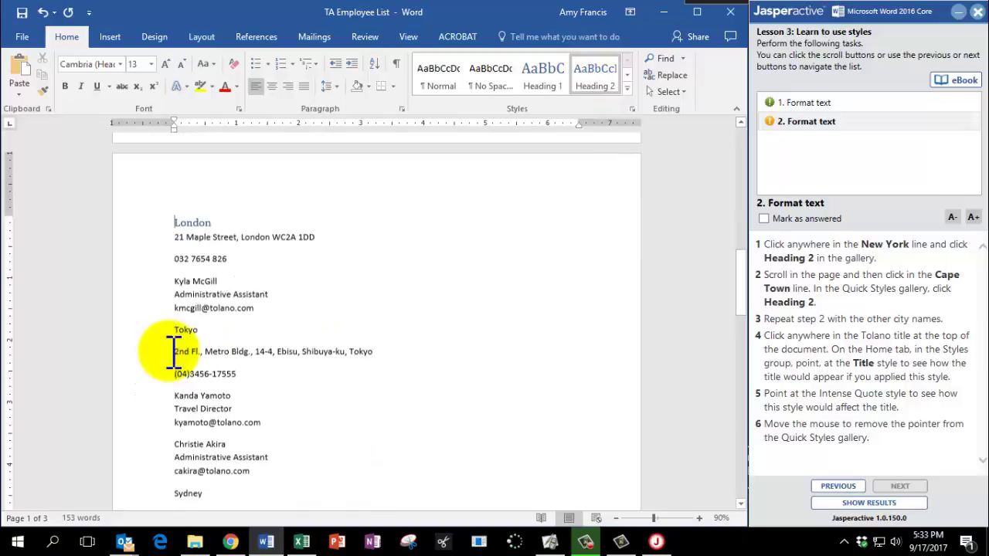
pyautogui.click(177, 332)
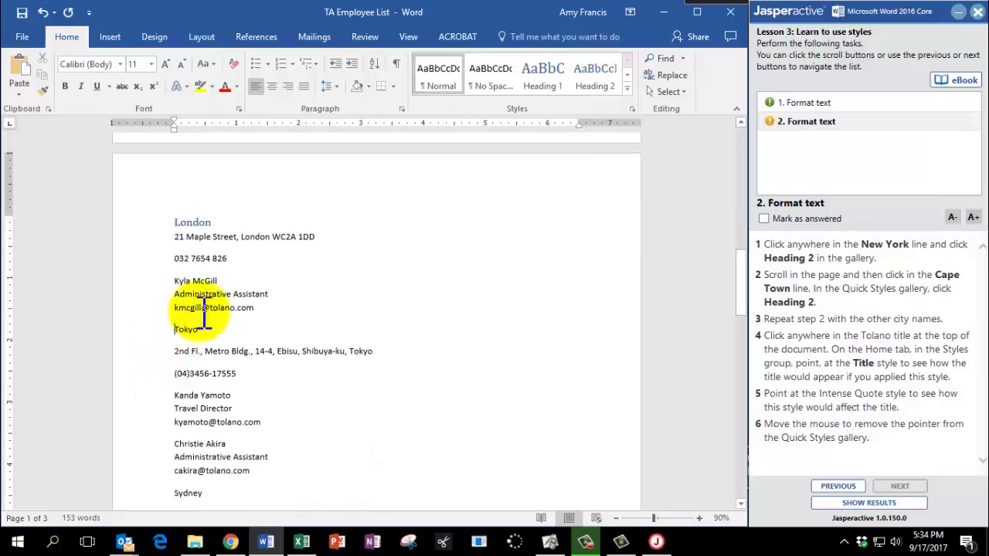
pyautogui.click(595, 77)
pyautogui.scroll(-2, 147, 394)
pyautogui.click(176, 401)
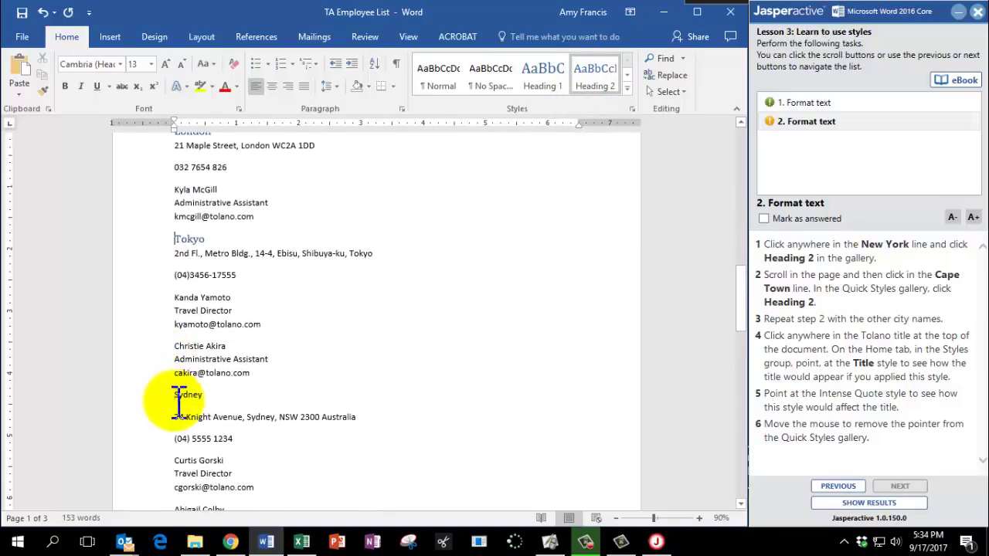
pyautogui.click(597, 77)
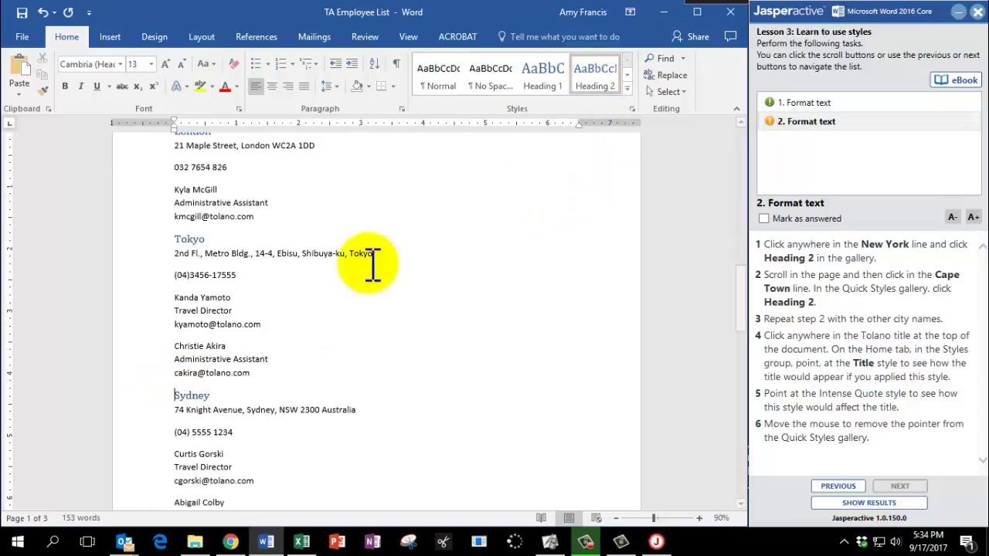
pyautogui.scroll(-1, 243, 369)
pyautogui.scroll(-1, 242, 417)
pyautogui.scroll(-1, 302, 394)
pyautogui.scroll(-1, 303, 396)
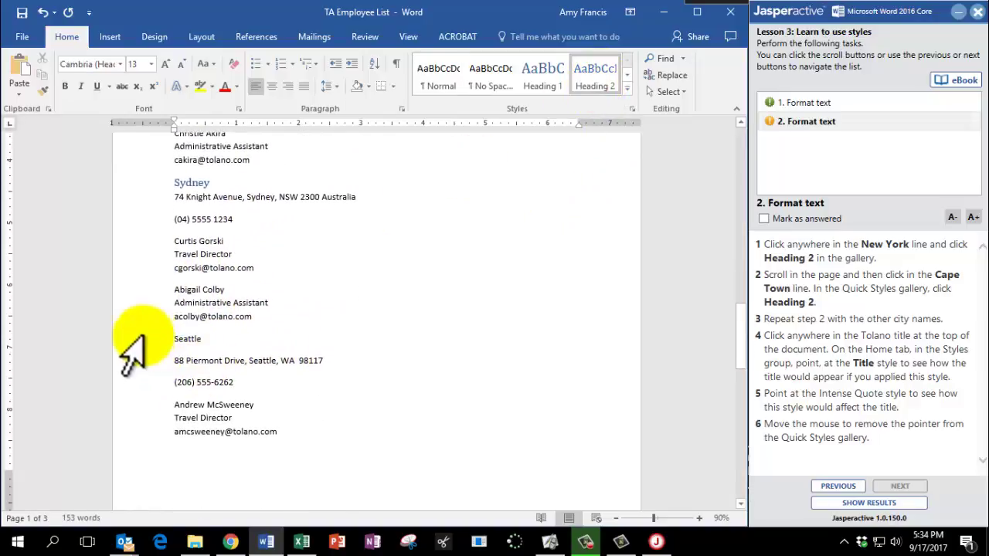
pyautogui.click(177, 340)
pyautogui.click(594, 74)
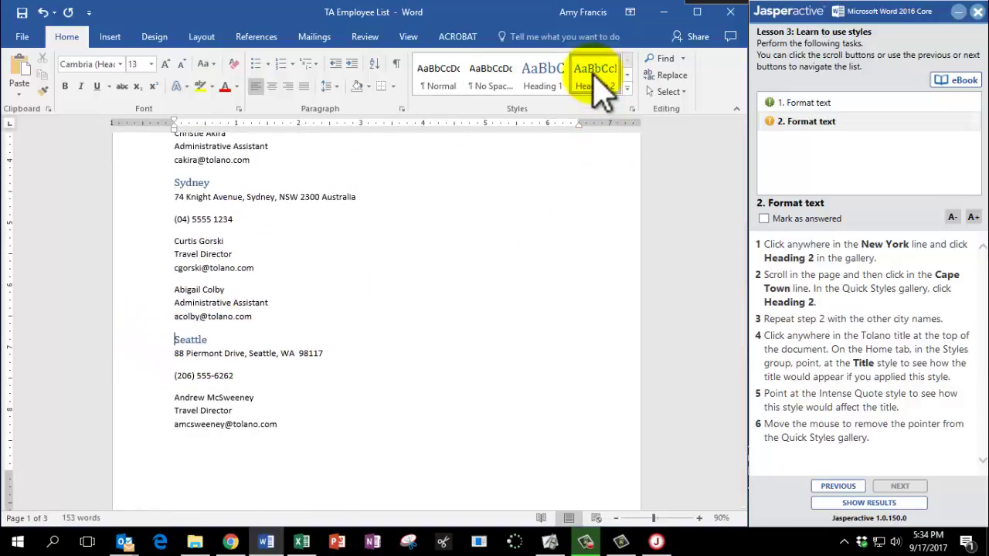
pyautogui.scroll(-1, 430, 407)
pyautogui.scroll(-2, 417, 402)
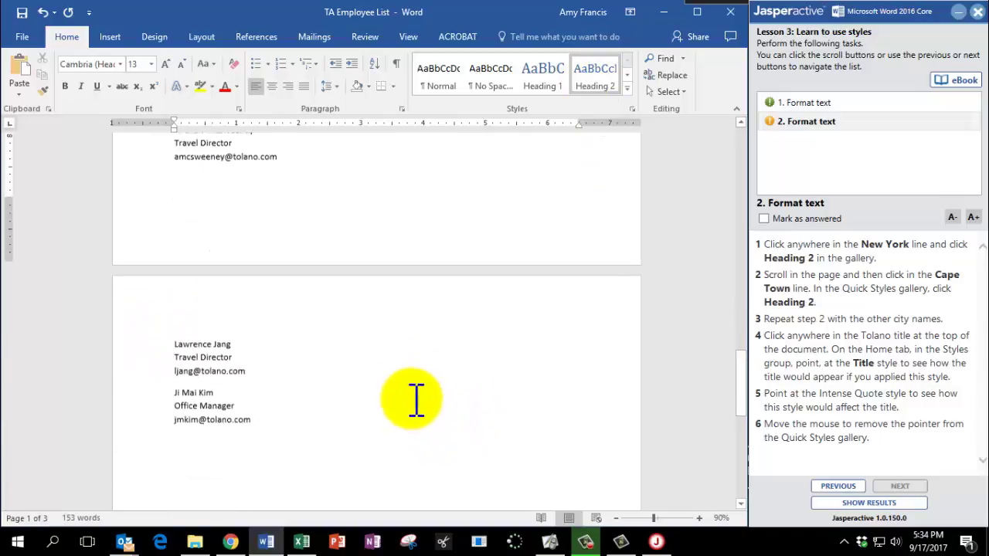
pyautogui.scroll(-2, 227, 399)
pyautogui.scroll(-2, 228, 399)
pyautogui.scroll(-1, 228, 399)
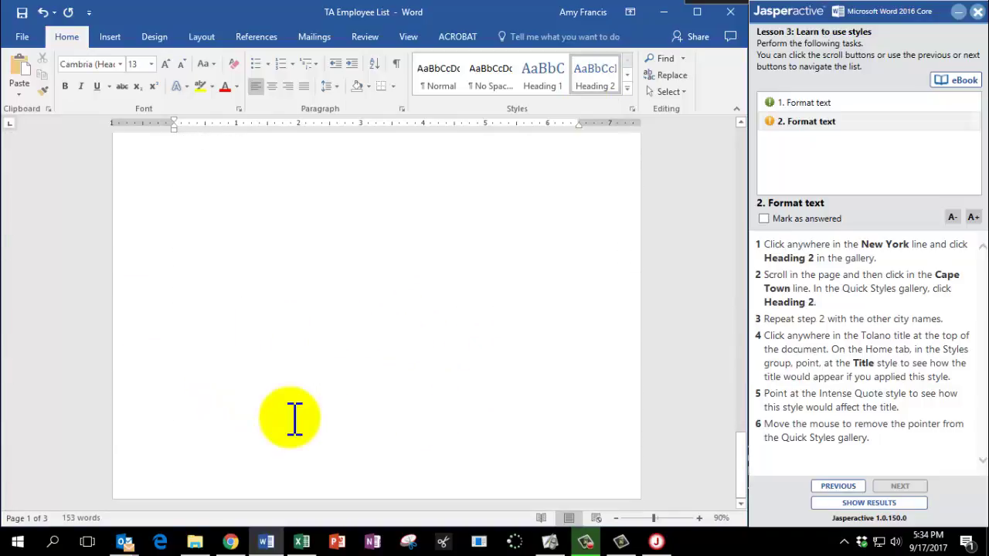
pyautogui.scroll(3, 296, 418)
pyautogui.scroll(3, 296, 418)
pyautogui.scroll(3, 296, 417)
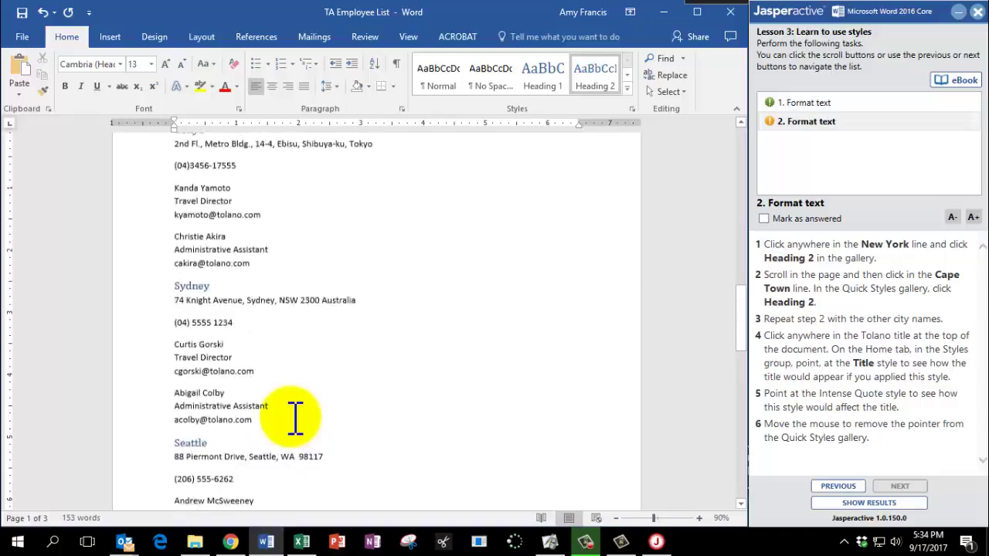
pyautogui.scroll(3, 295, 418)
pyautogui.scroll(2, 295, 417)
pyautogui.scroll(4, 295, 418)
pyautogui.scroll(3, 295, 418)
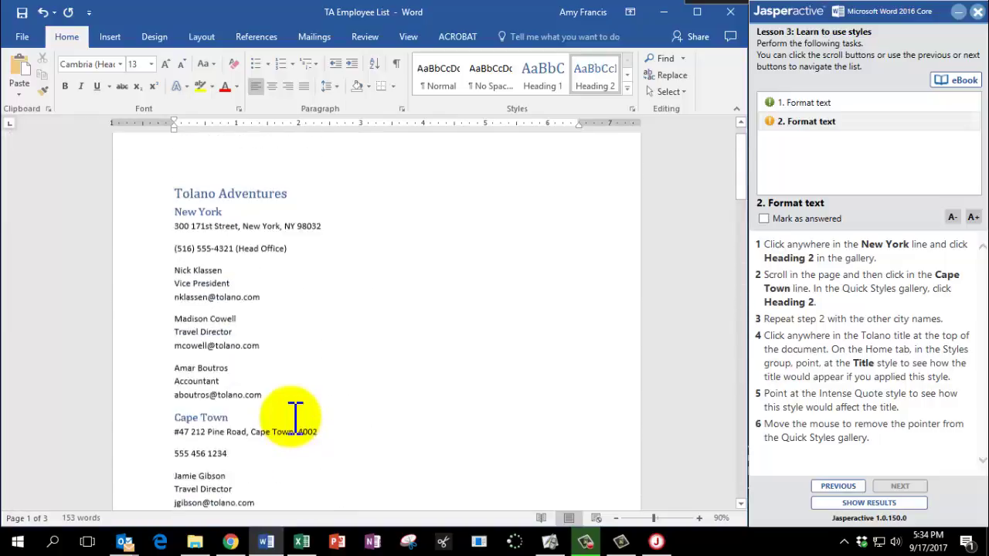
pyautogui.scroll(3, 294, 412)
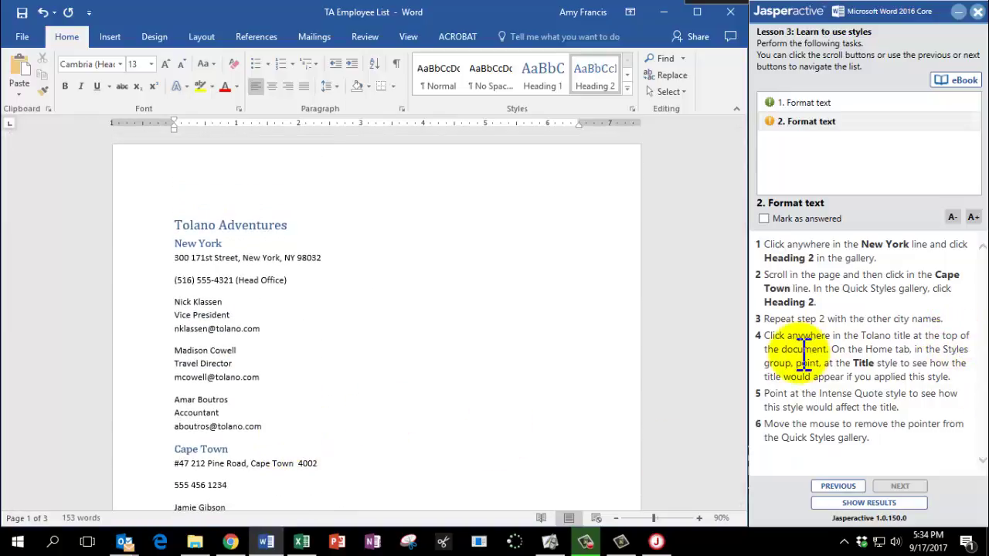
# Step: Expand the full Styles gallery with the Tolano Adventures title selected to preview styles
pyautogui.click(189, 223)
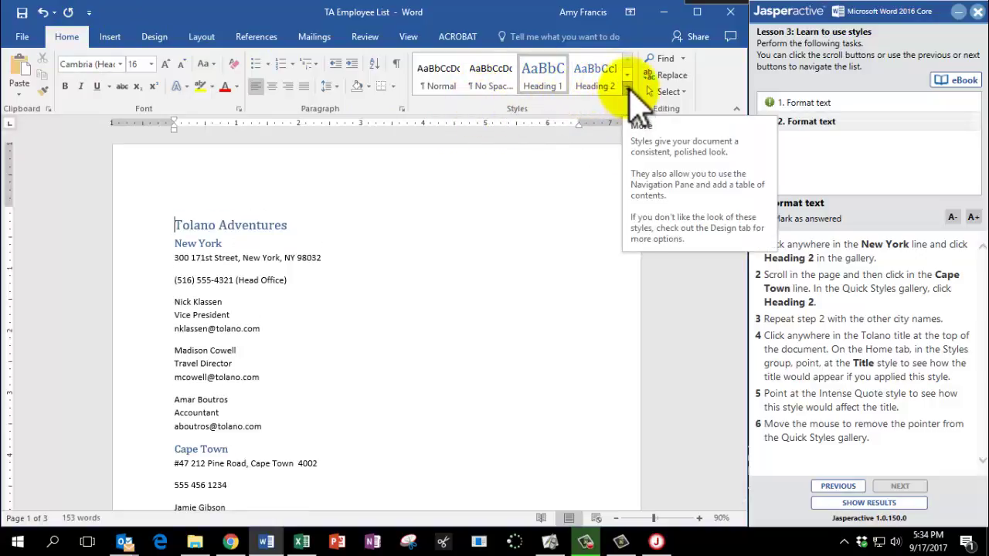
pyautogui.click(628, 88)
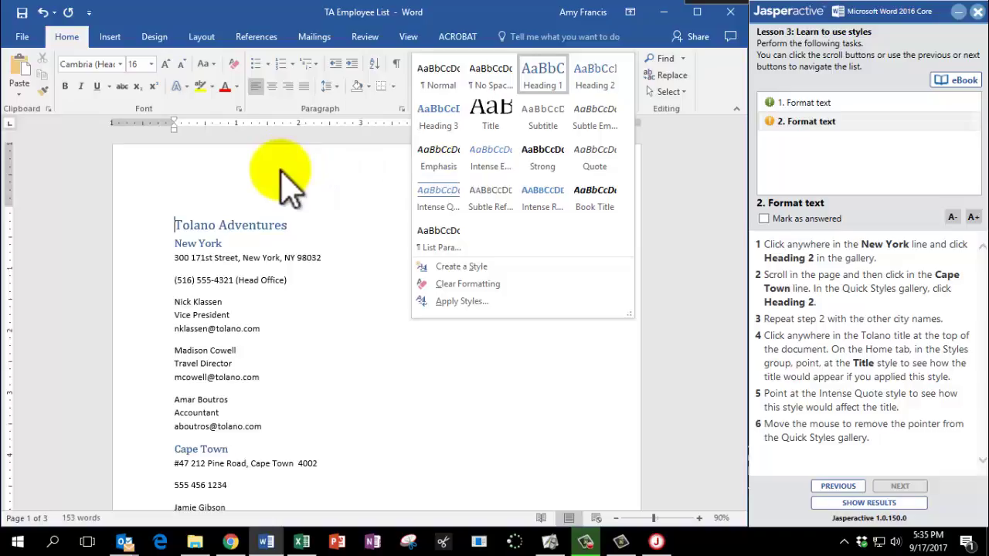
# Step: Mark the last task answered, submit the exercise for a 100% score, and close the results
pyautogui.click(325, 239)
pyautogui.click(804, 219)
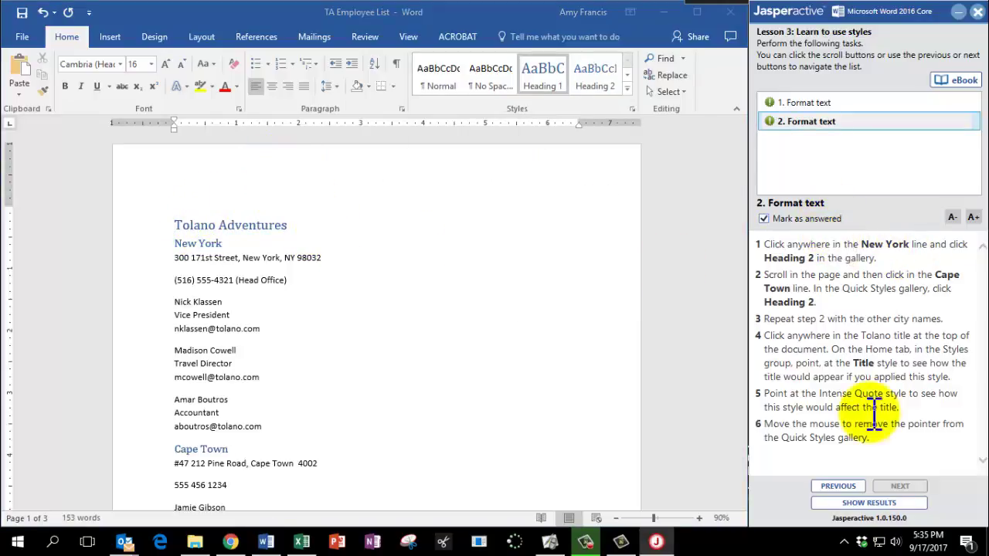
pyautogui.click(872, 503)
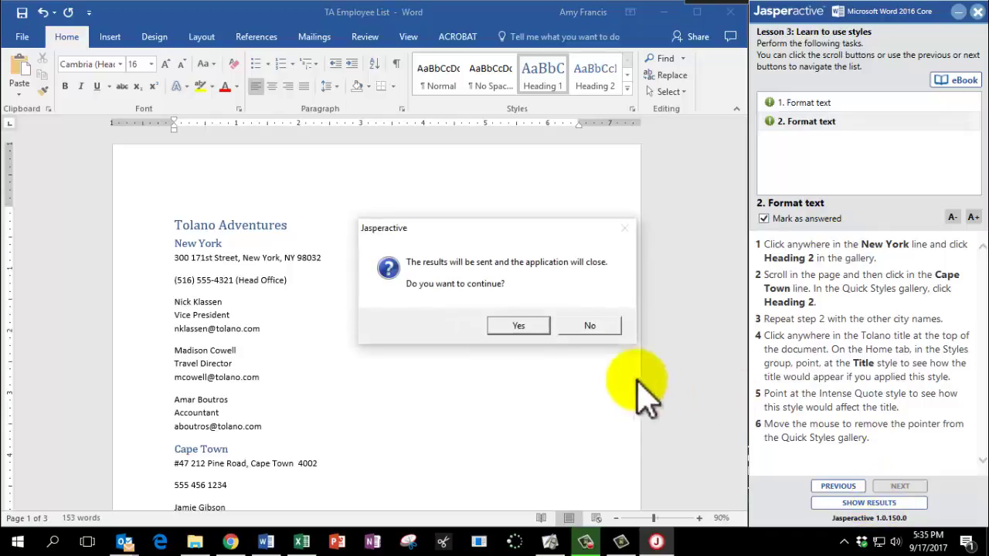
pyautogui.click(519, 325)
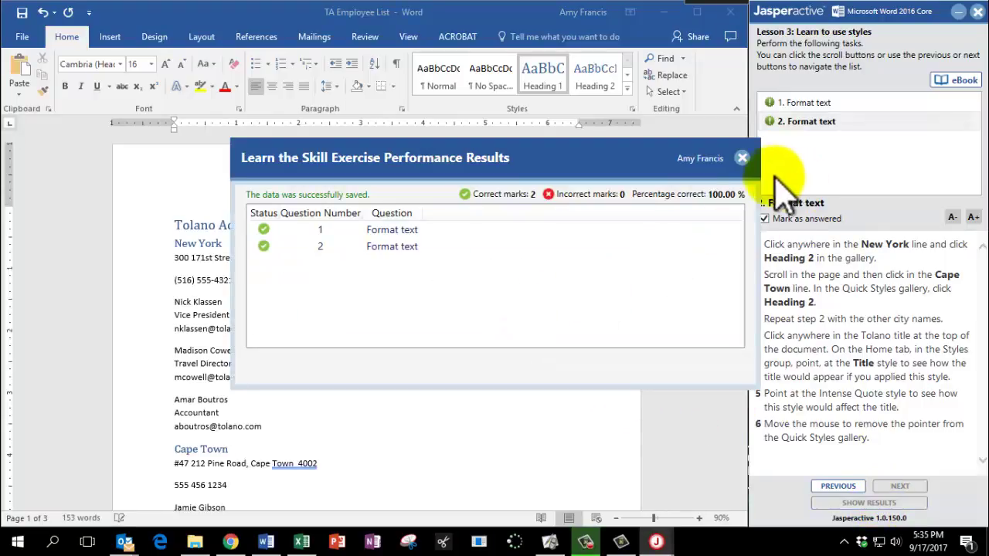
pyautogui.click(741, 158)
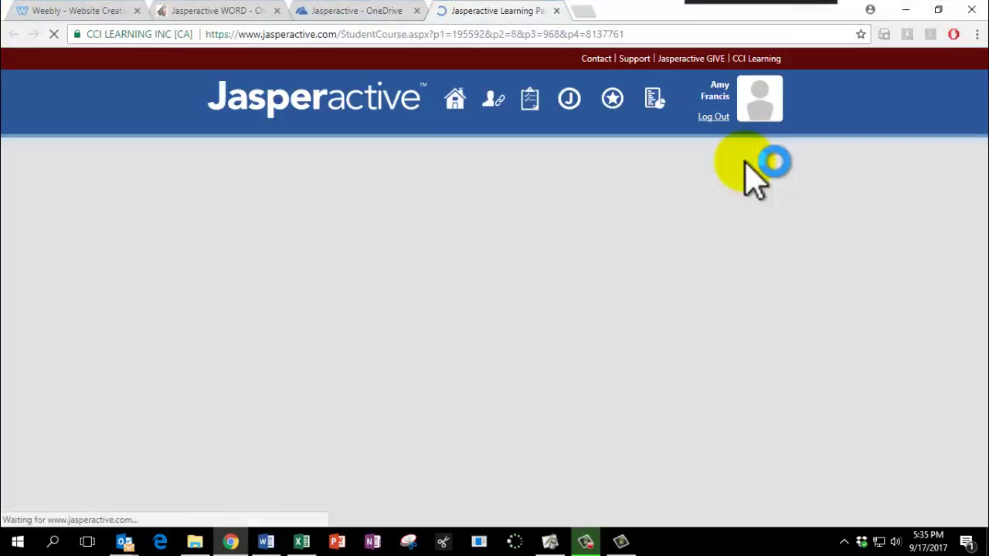